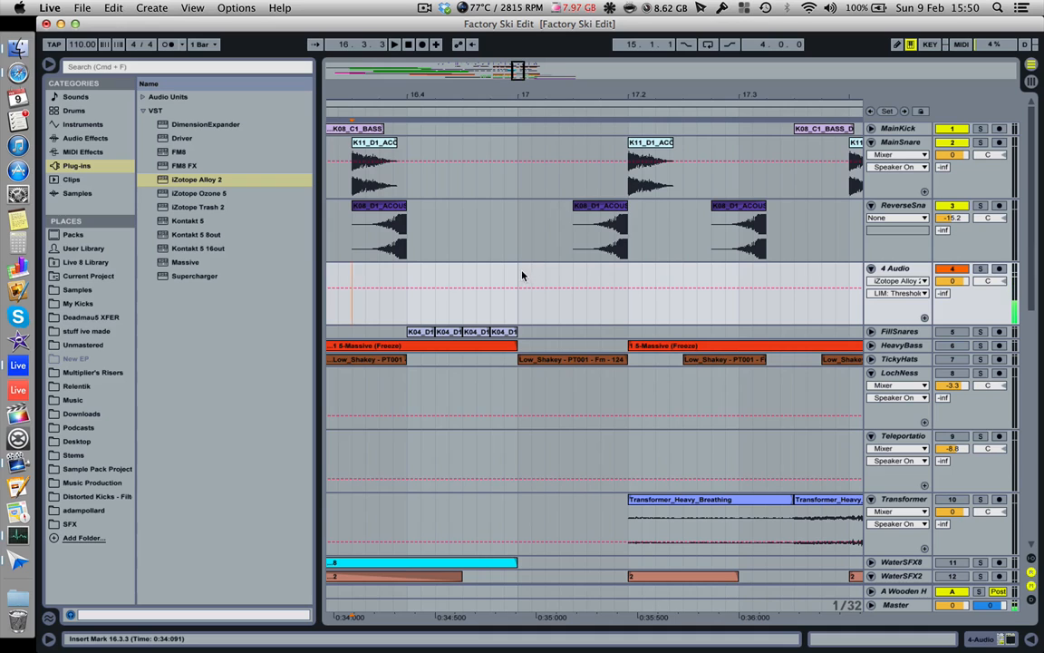
Step: Play the arrangement from 17.1.1 to hear the reversed snare leading into the main snare
click(522, 275)
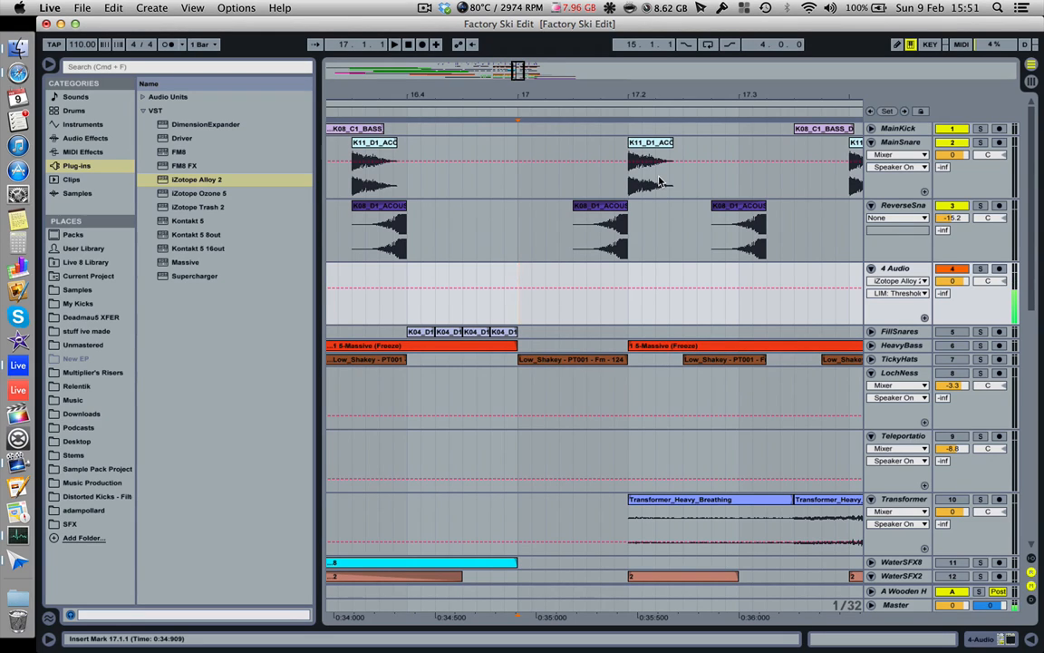
key(space)
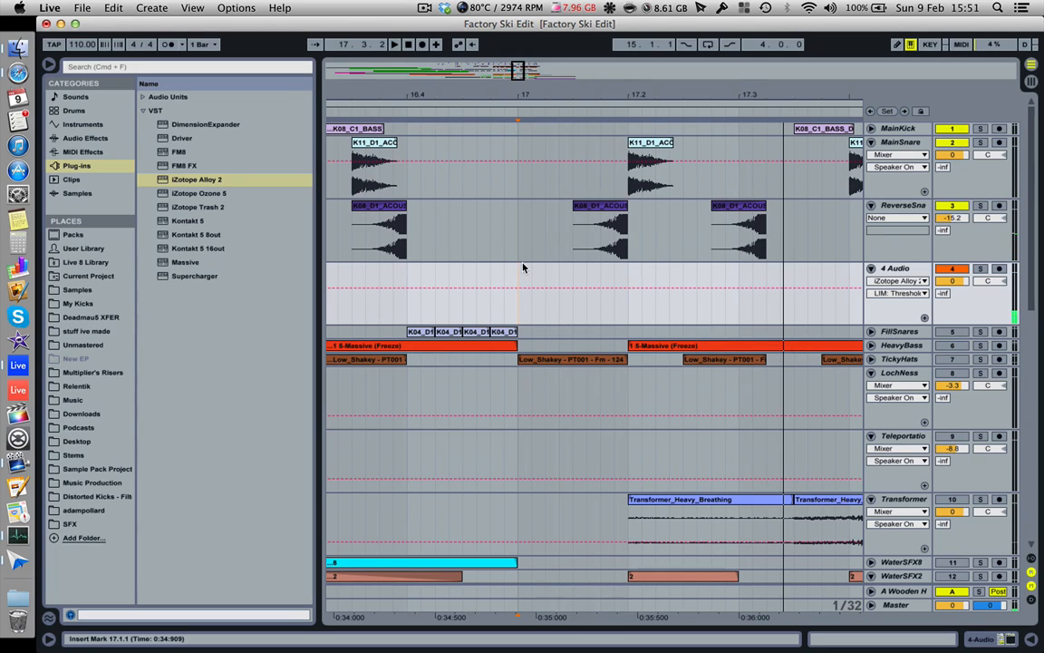
key(space)
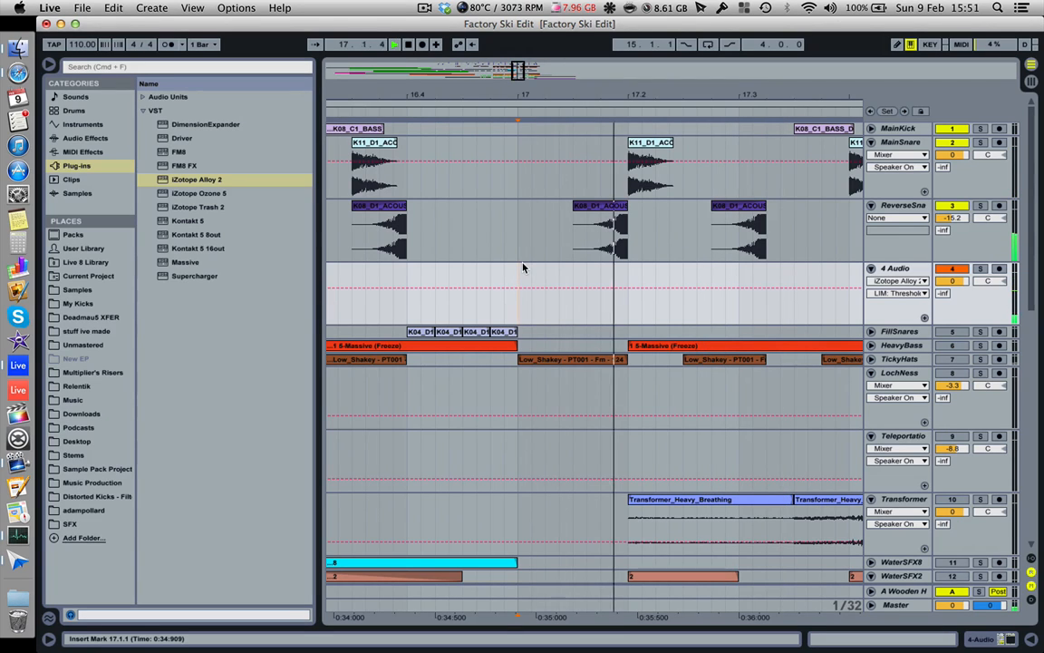
key(space)
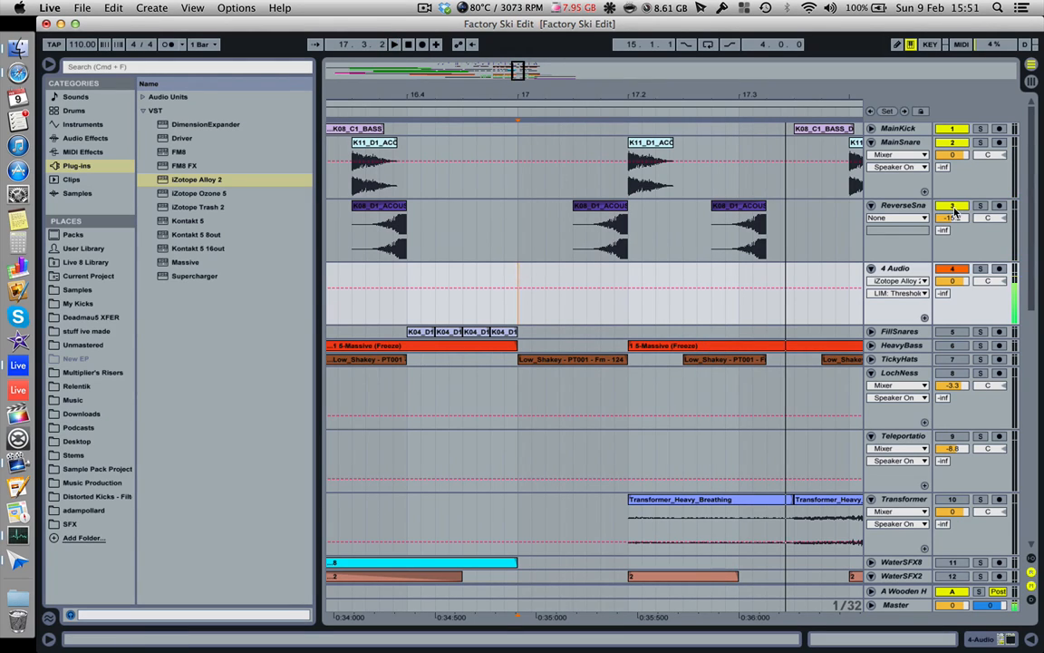
Step: Play the same passage from bar 17 with the ReverseSnare track muted for comparison
click(955, 206)
click(954, 206)
key(space)
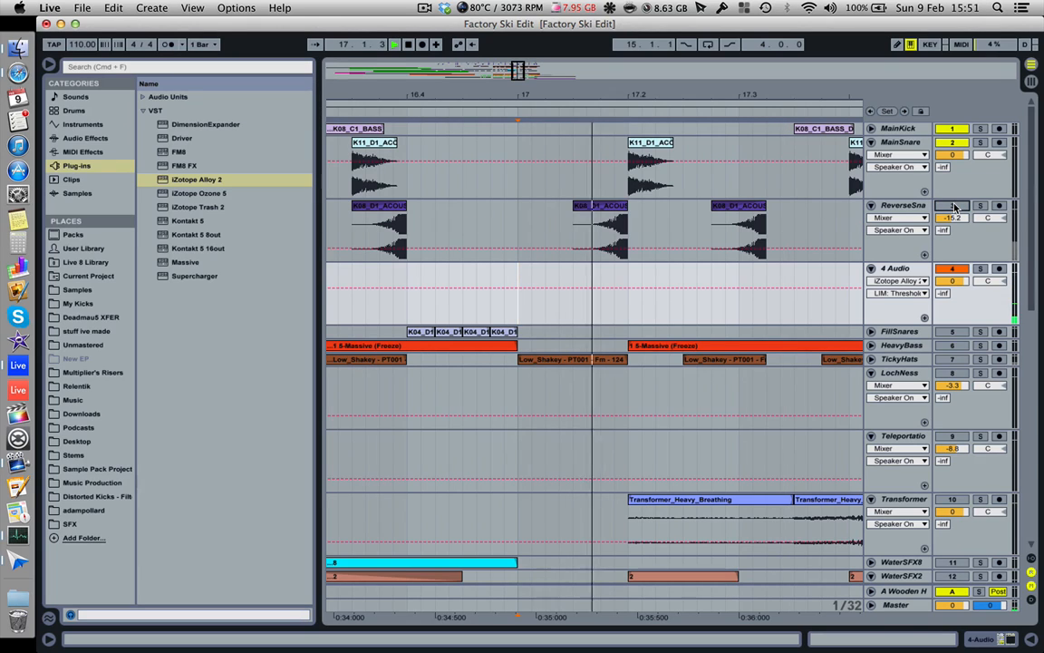
key(space)
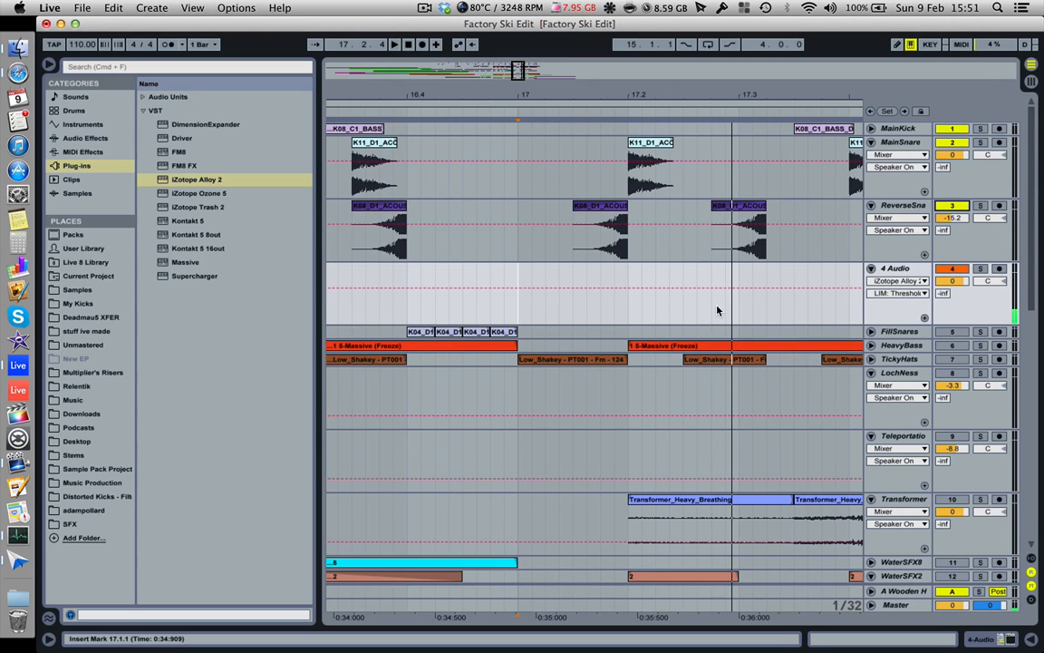
Step: Insert an audio track below ReverseSnare and place K07_D1_ACOUSTIC_SNARE.wav from the Glitch Hop Beats KIT_07 folder on it at 17.1.2
click(893, 206)
key(super+t)
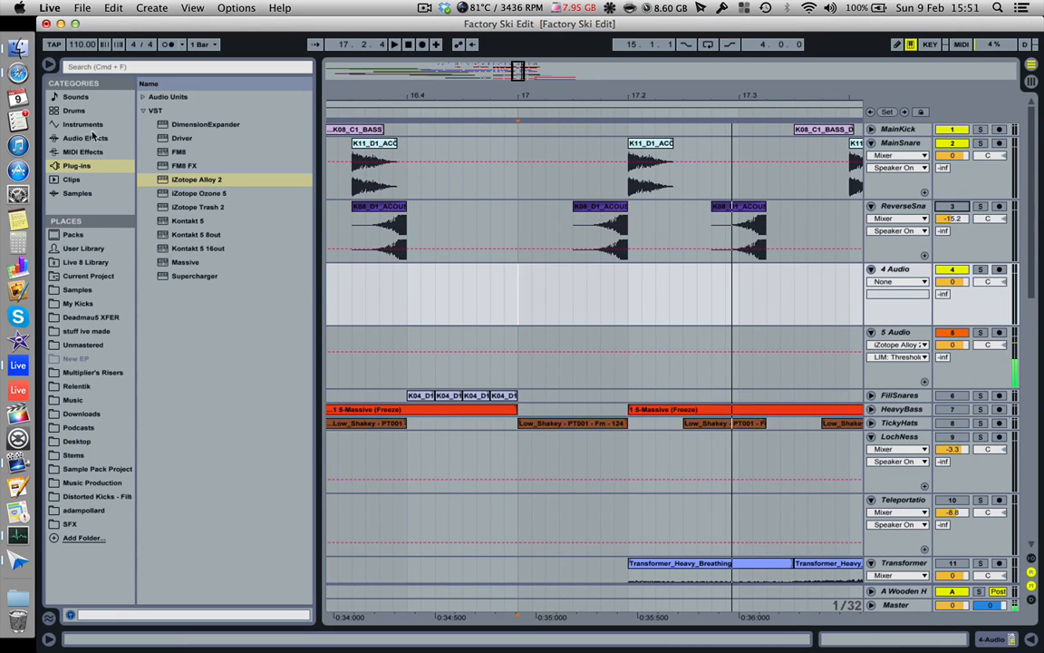
click(79, 290)
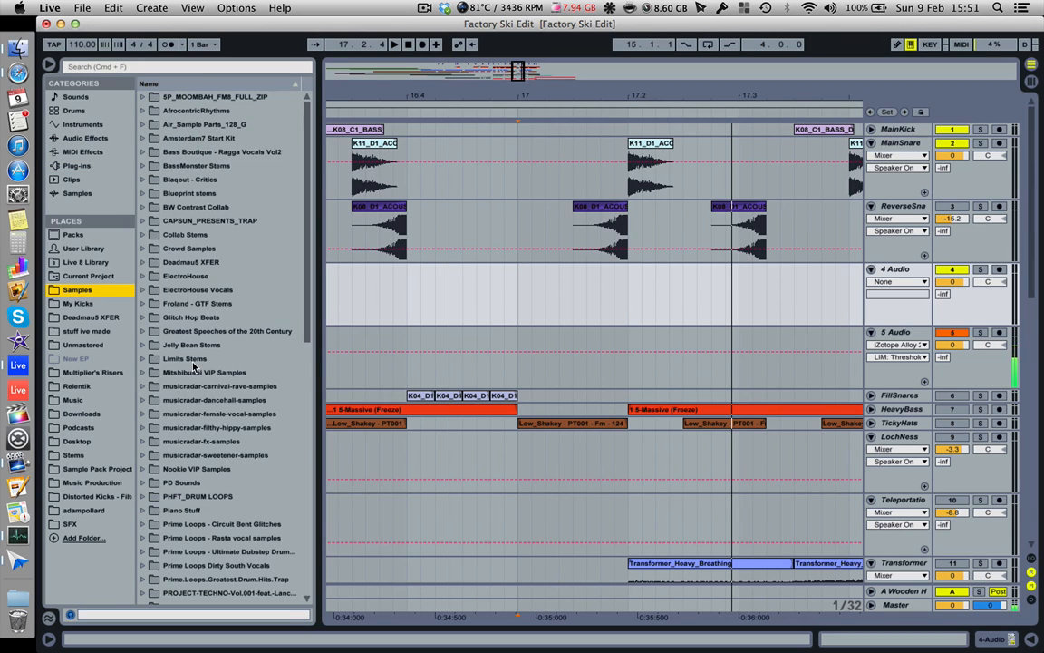
scroll(192, 366, down, 10)
scroll(193, 367, up, 1)
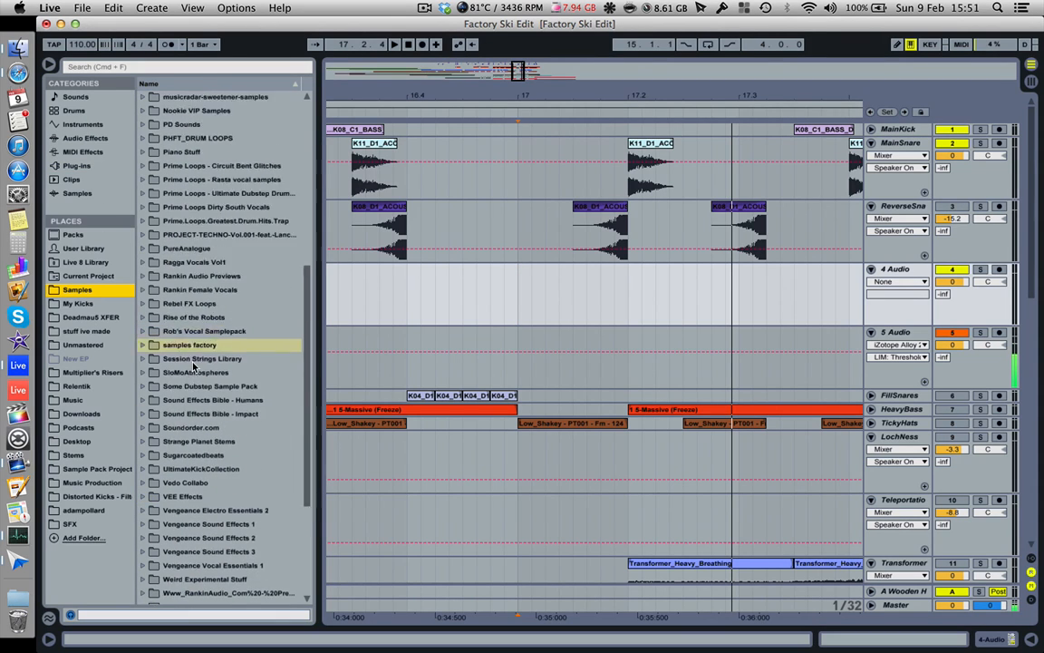
scroll(192, 366, up, 10)
click(144, 318)
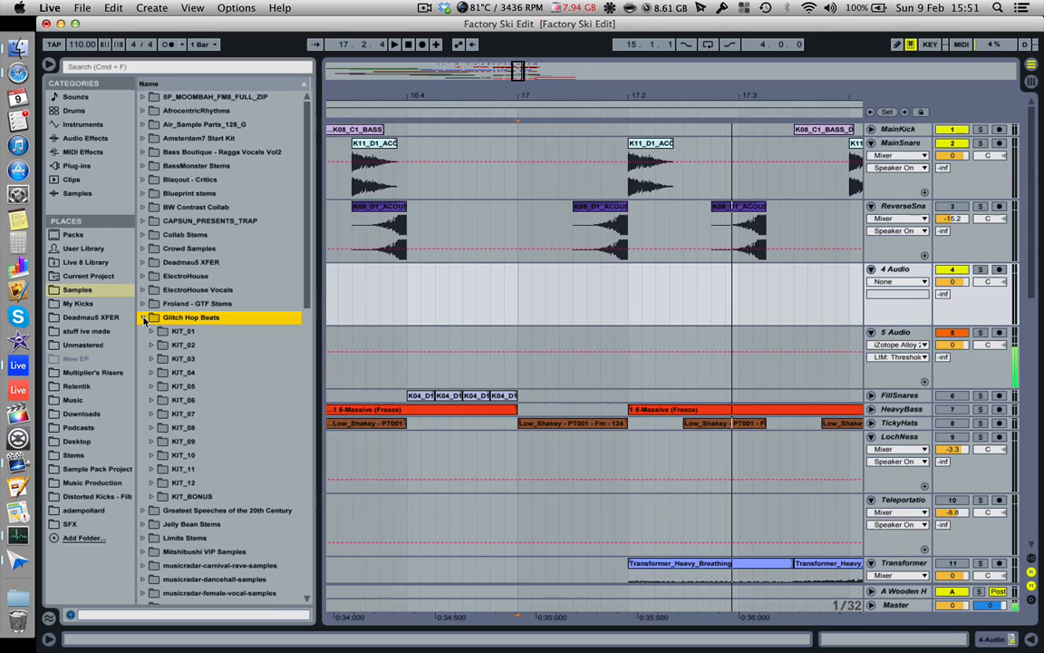
click(151, 413)
scroll(227, 412, down, 3)
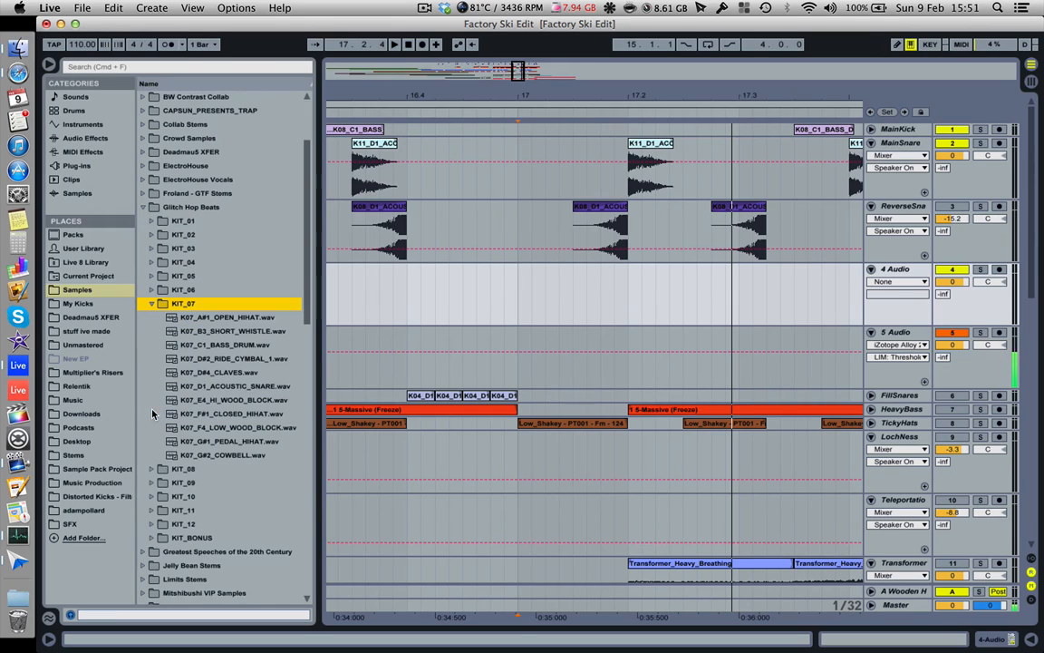
click(222, 387)
drag(220, 390, 560, 285)
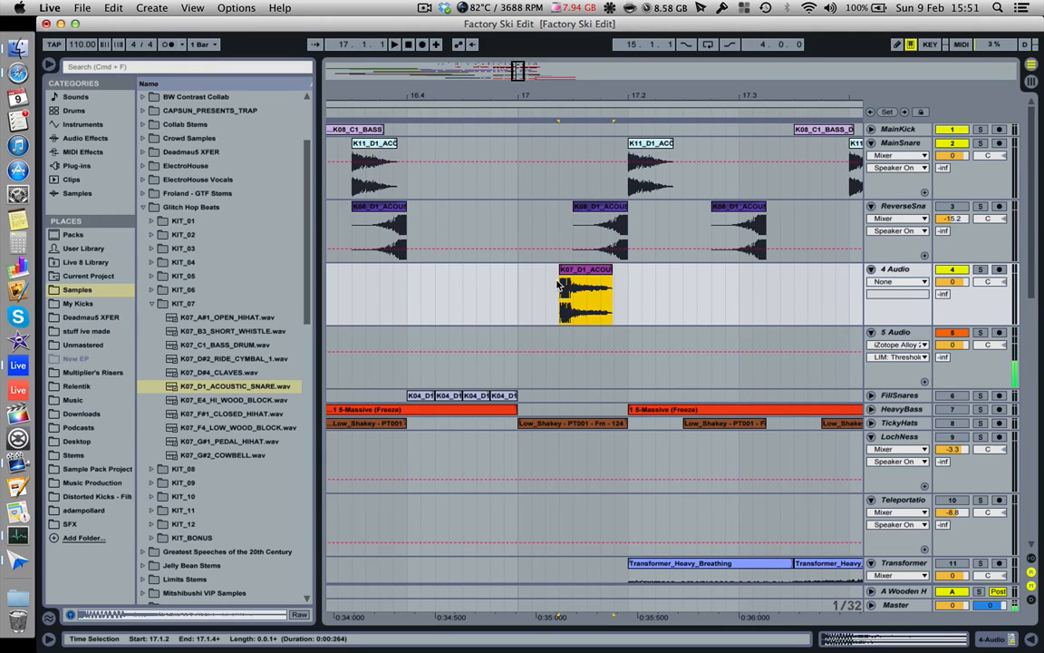
Step: Show the sample settings of the K07_D1_ACOUSTIC_SNARE clip and reverse it
double_click(562, 288)
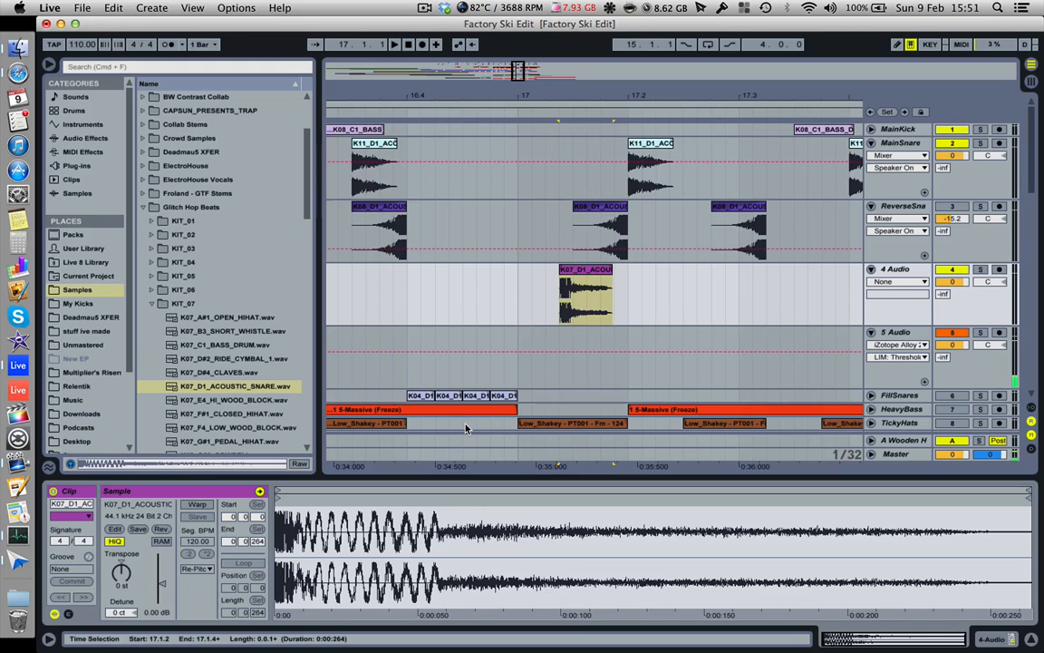
drag(604, 97, 603, 149)
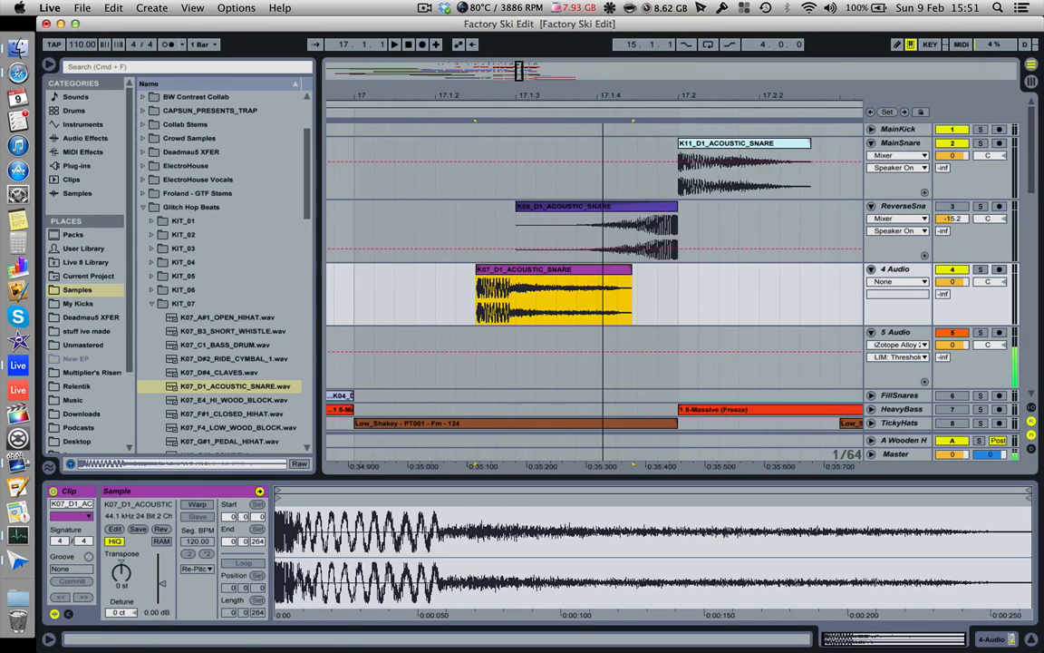
click(637, 277)
click(553, 270)
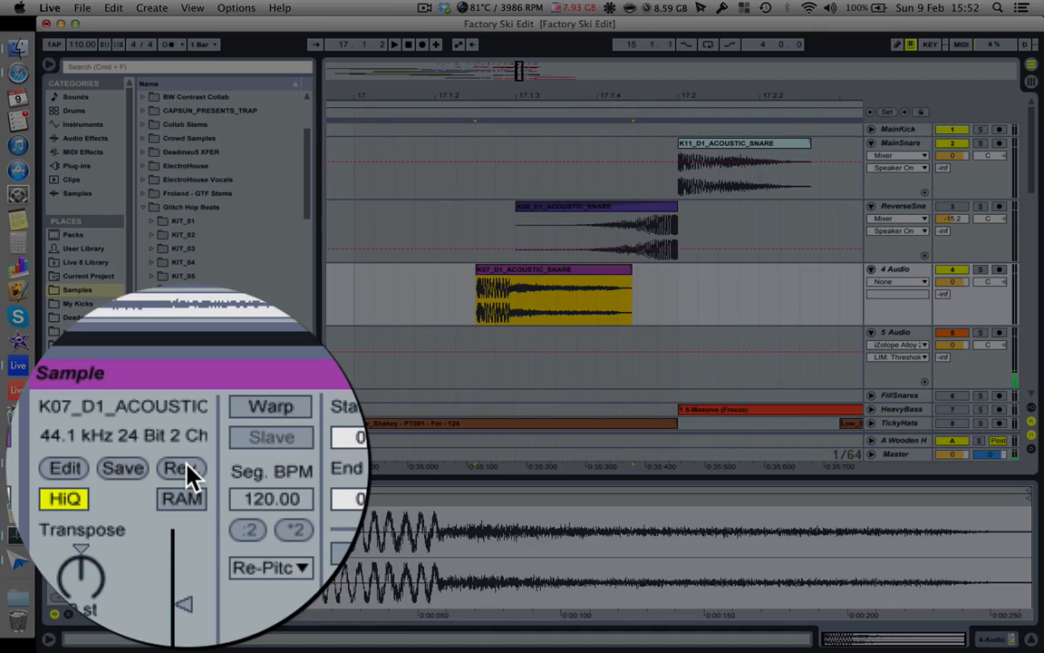
click(186, 470)
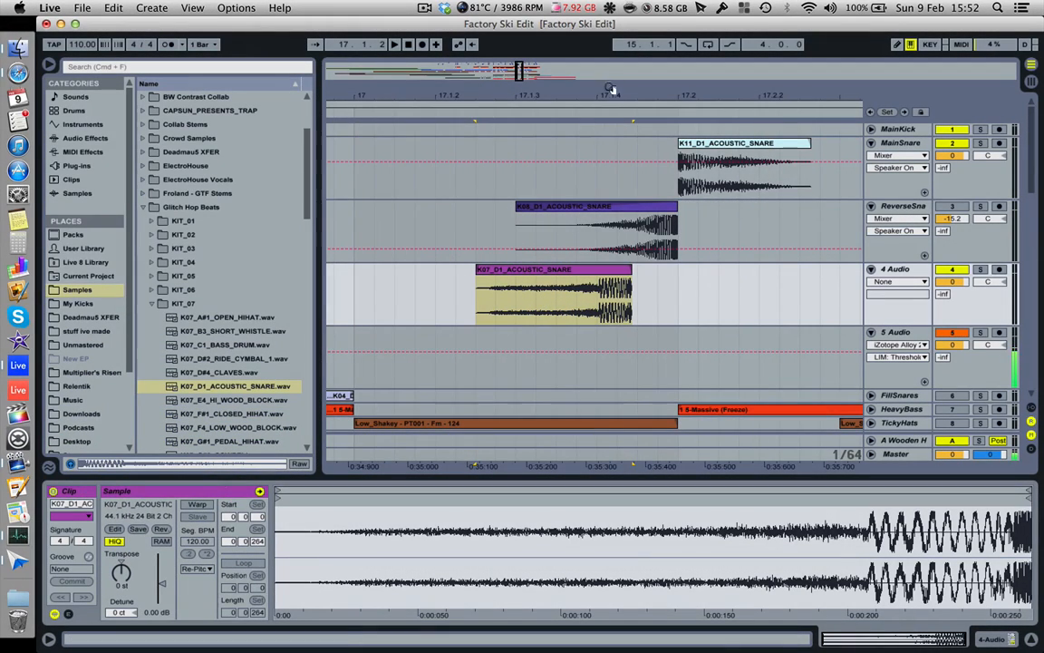
Step: Try to line up the end of the reversed K07 snare clip with the main snare at 17.2, and undo the last move
key(super+a)
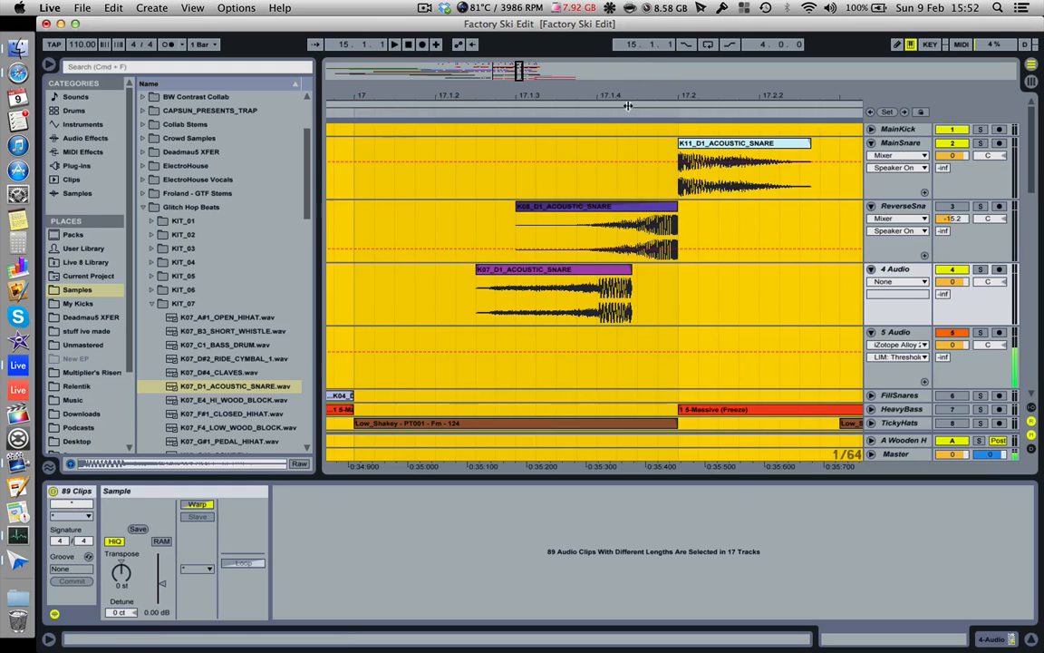
click(712, 290)
drag(612, 269, 652, 273)
scroll(689, 148, up, 4)
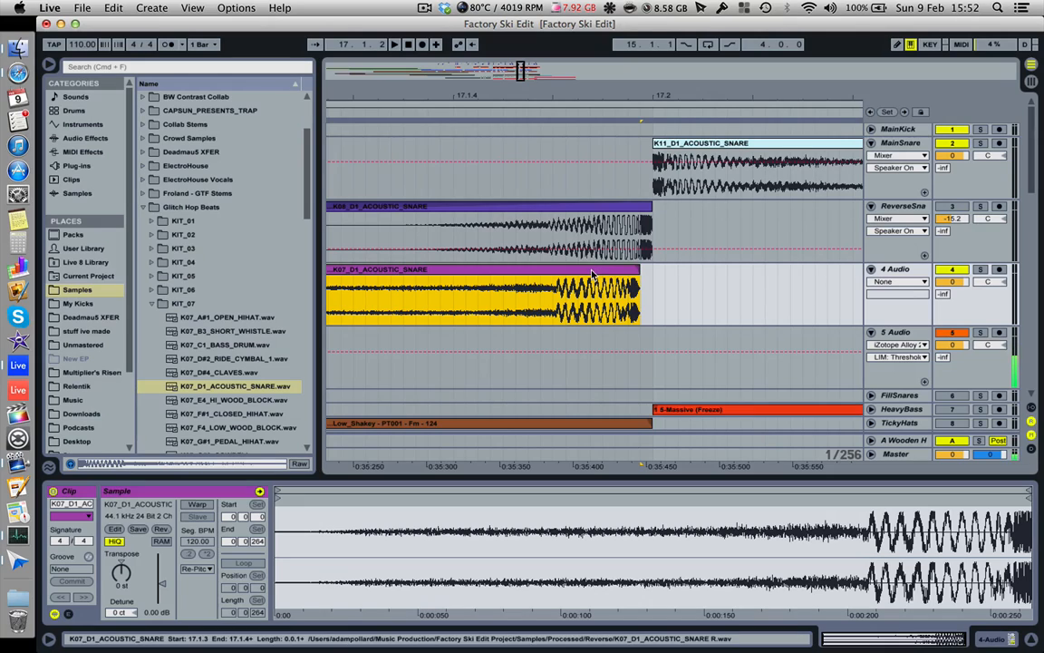
drag(592, 274, 622, 276)
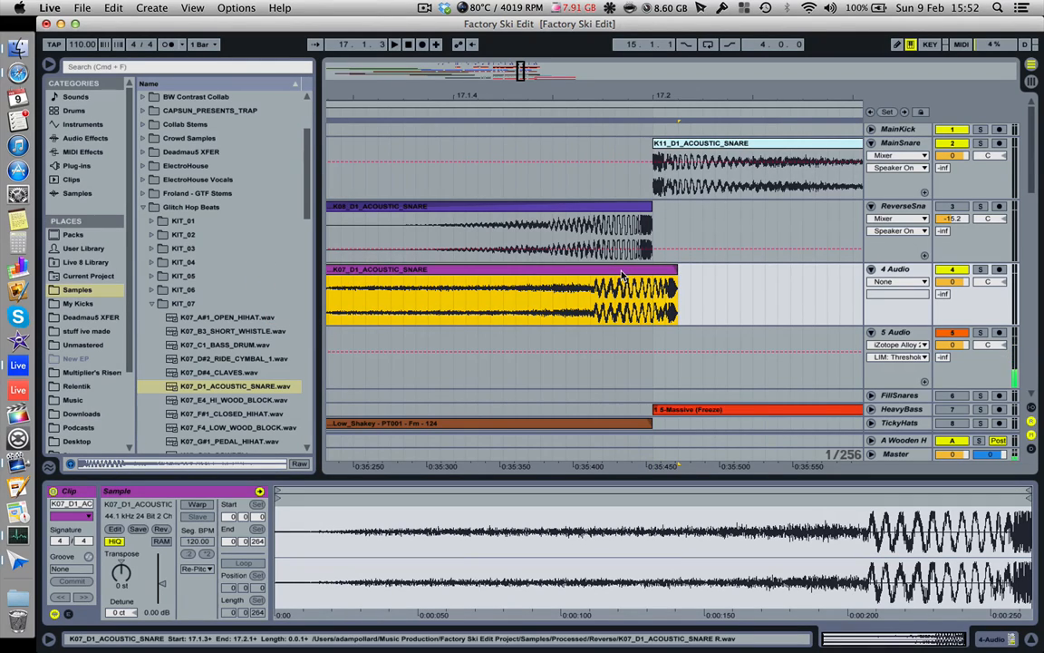
drag(547, 96, 547, 74)
key(super+z)
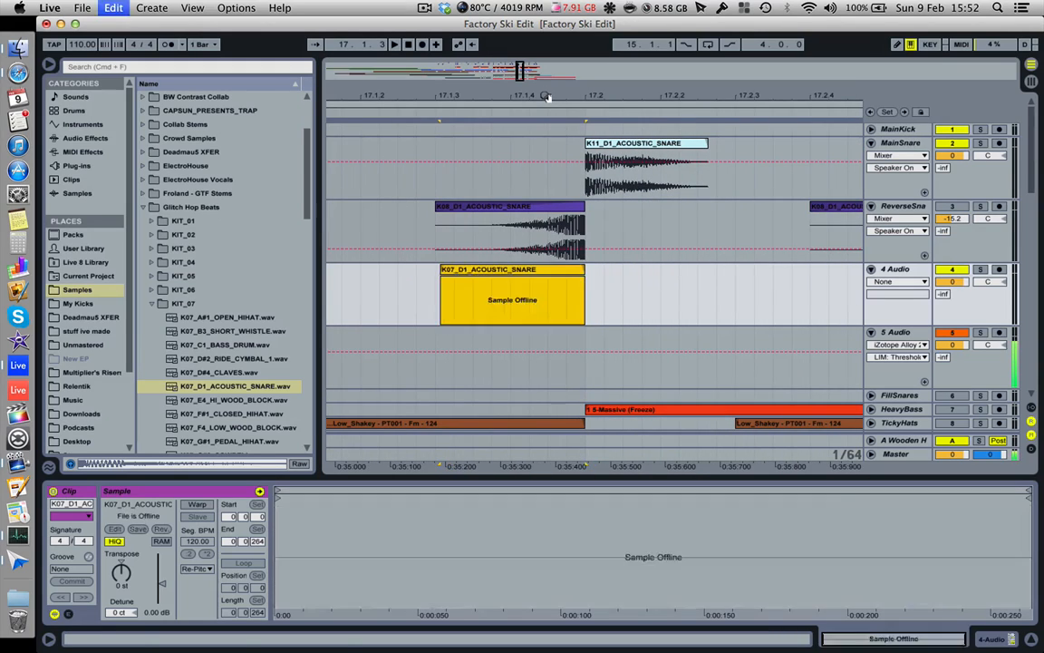
Step: Restore the K07 snare clip to forward playback starting at 17.1.3 and trim its quiet tail to an end of 239 ms
drag(513, 269, 507, 269)
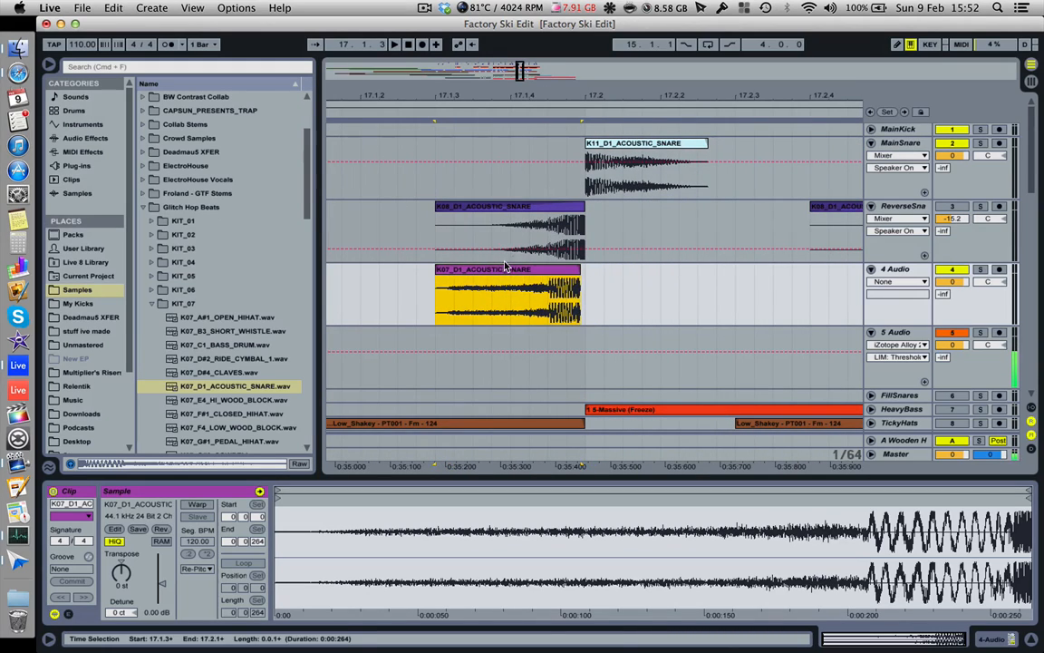
click(161, 539)
click(584, 296)
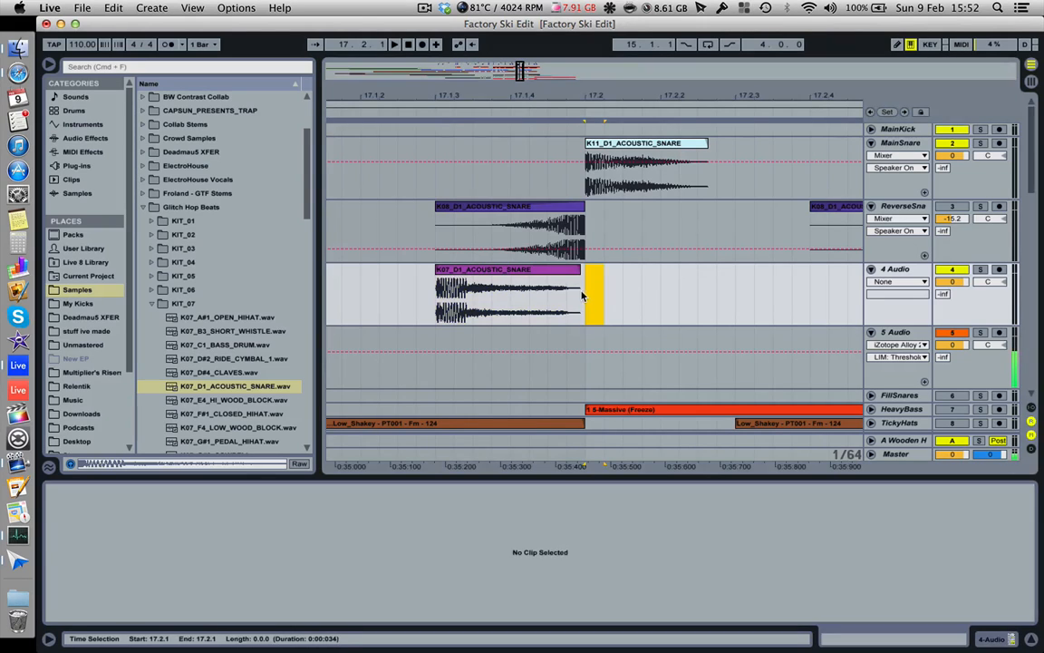
click(541, 270)
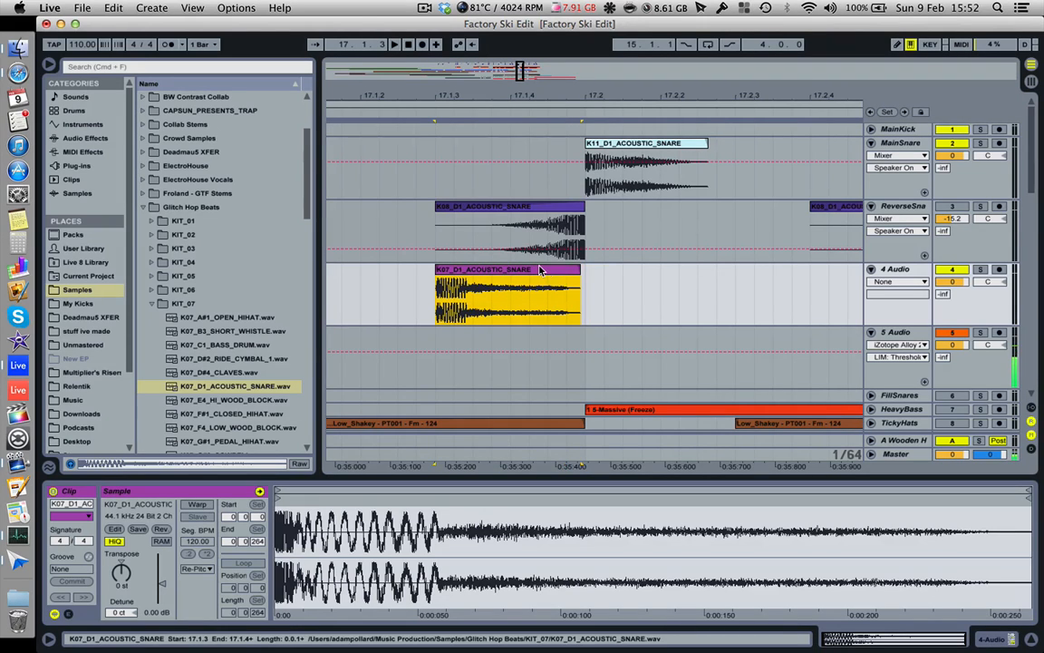
click(597, 294)
drag(589, 290, 566, 291)
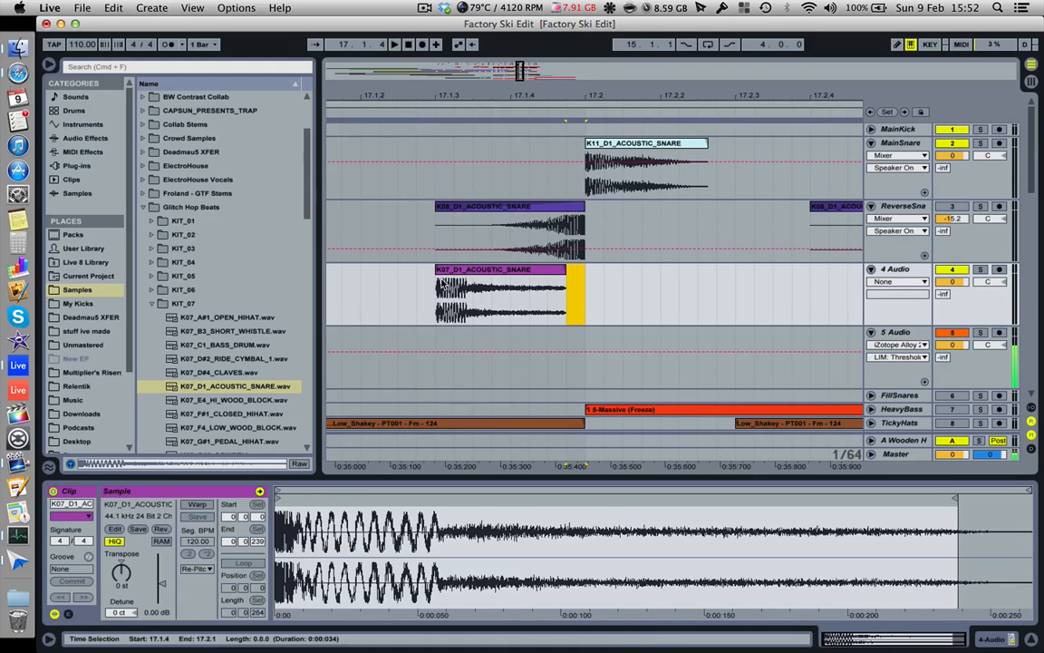
Step: Reverse the trimmed K07 snare clip and move it so it ends exactly at the main snare on 17.2
click(487, 272)
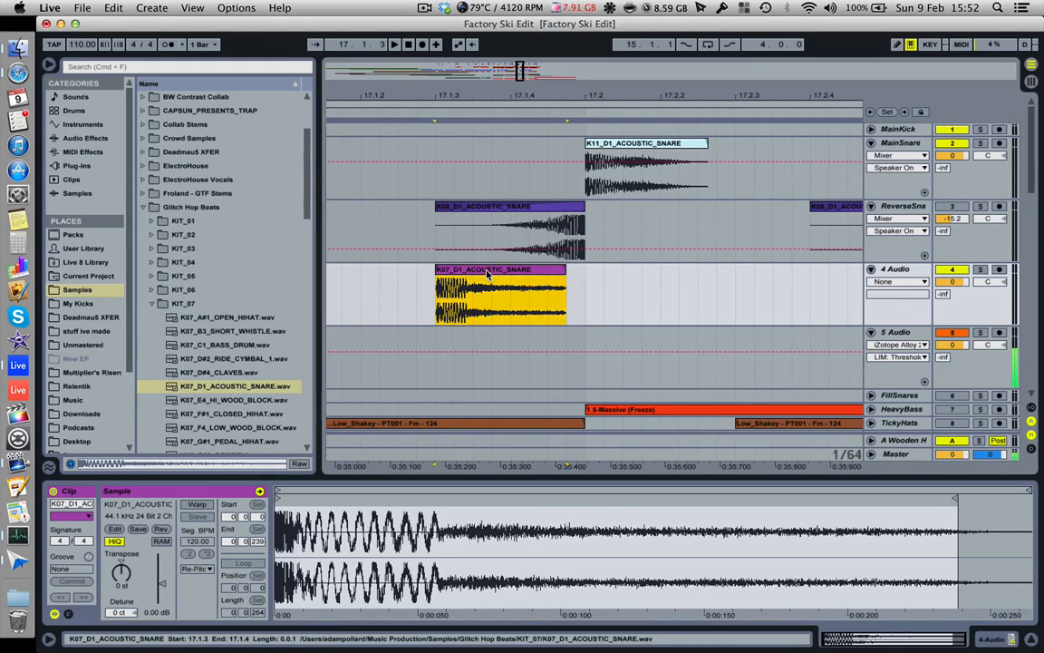
click(161, 529)
drag(566, 288, 585, 286)
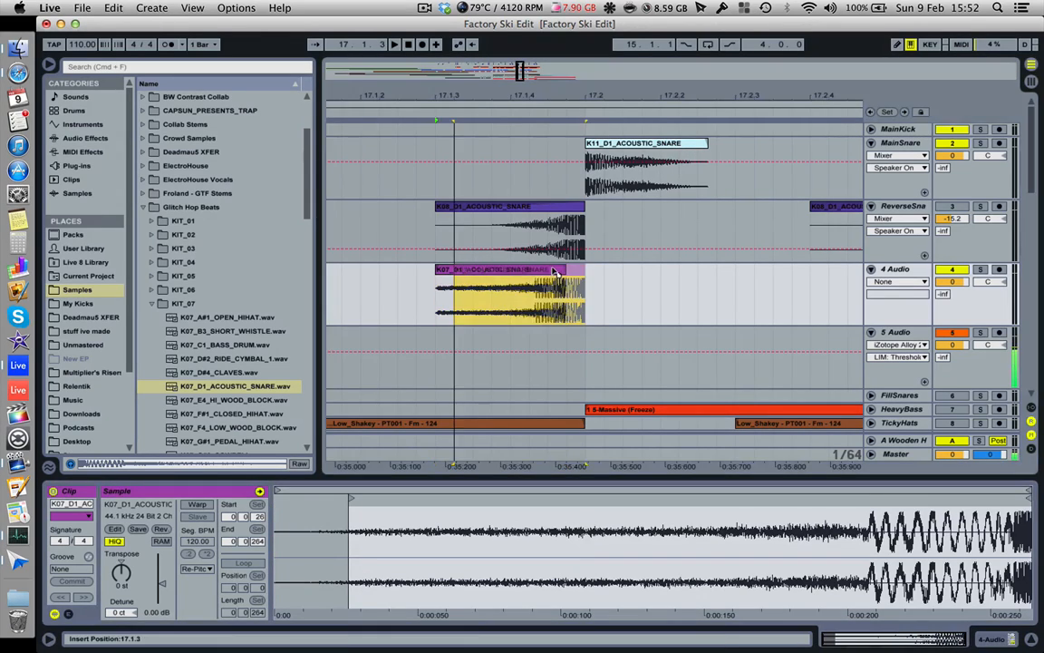
click(586, 286)
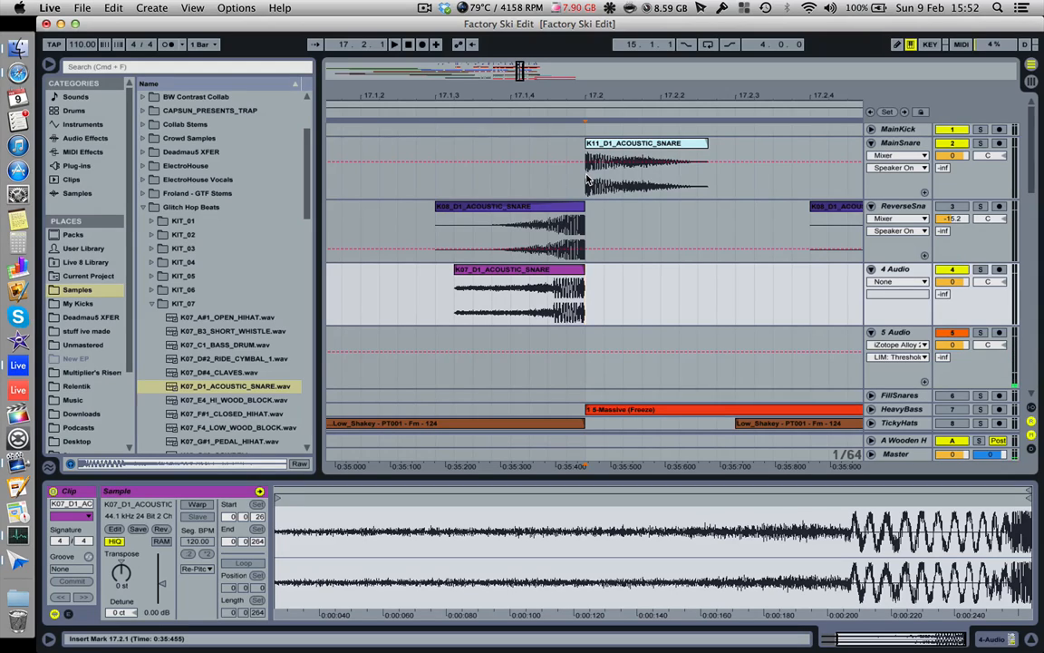
Step: Display the Fades envelope on the 4 Audio track
click(913, 285)
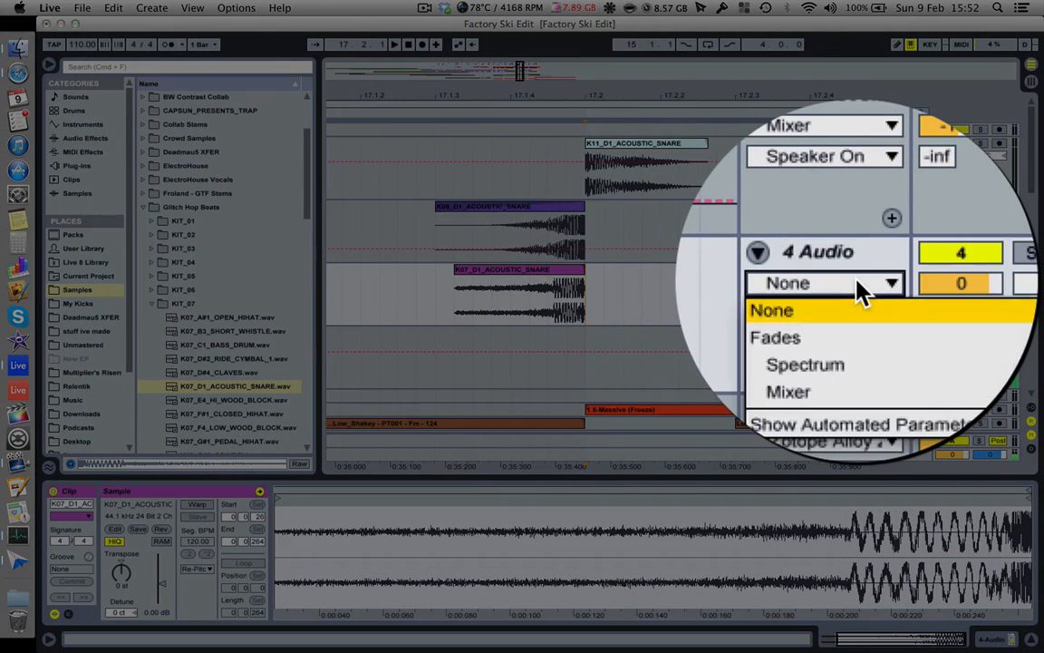
click(856, 290)
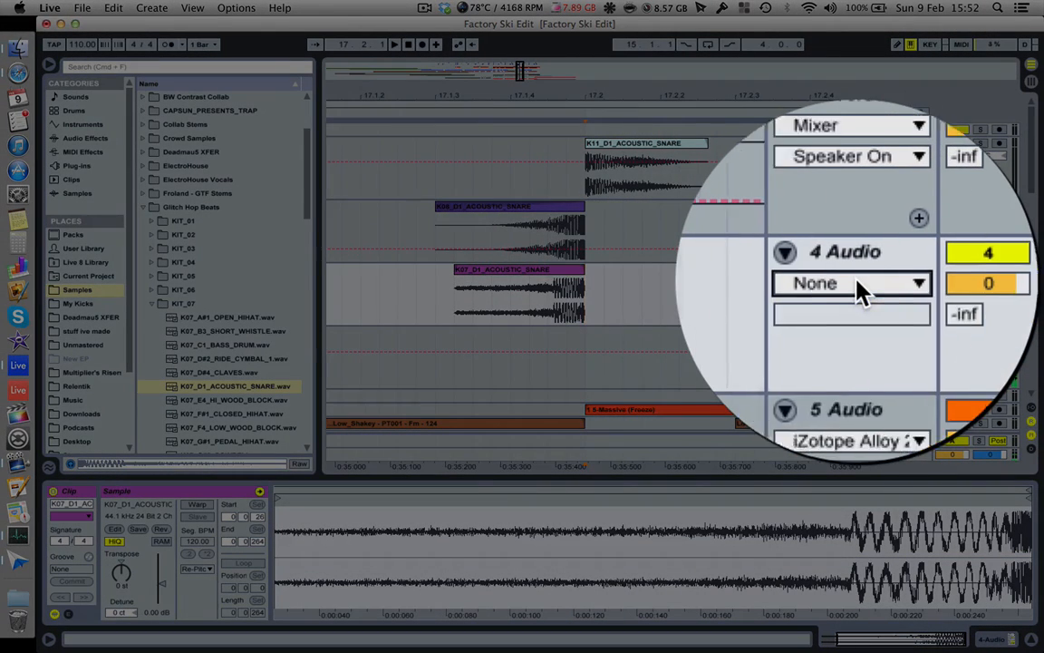
click(855, 272)
click(856, 272)
click(855, 272)
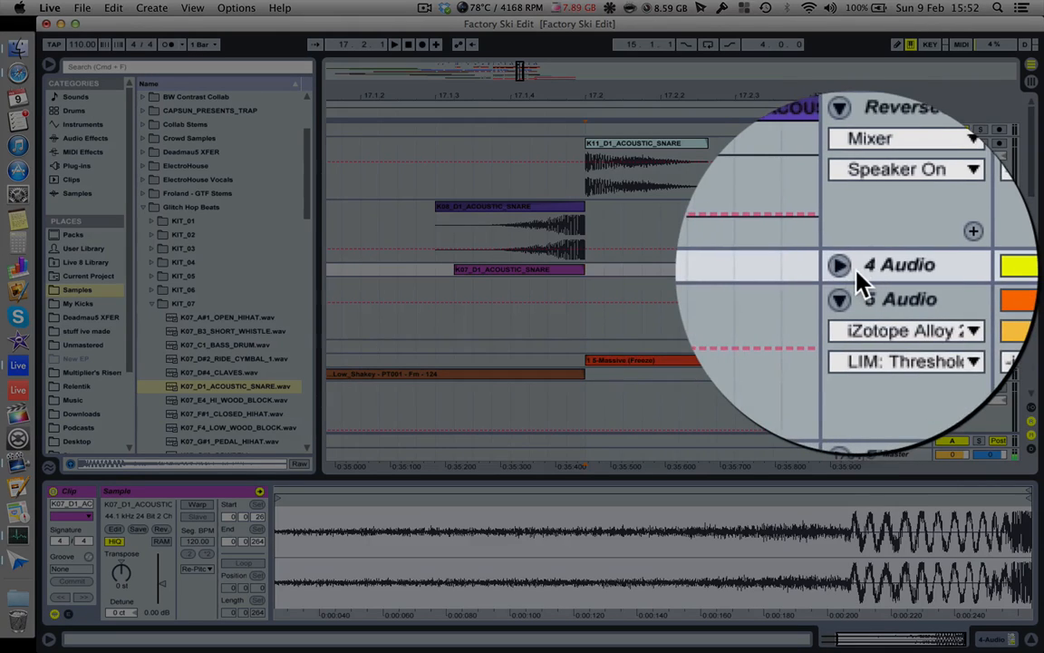
click(854, 272)
click(858, 279)
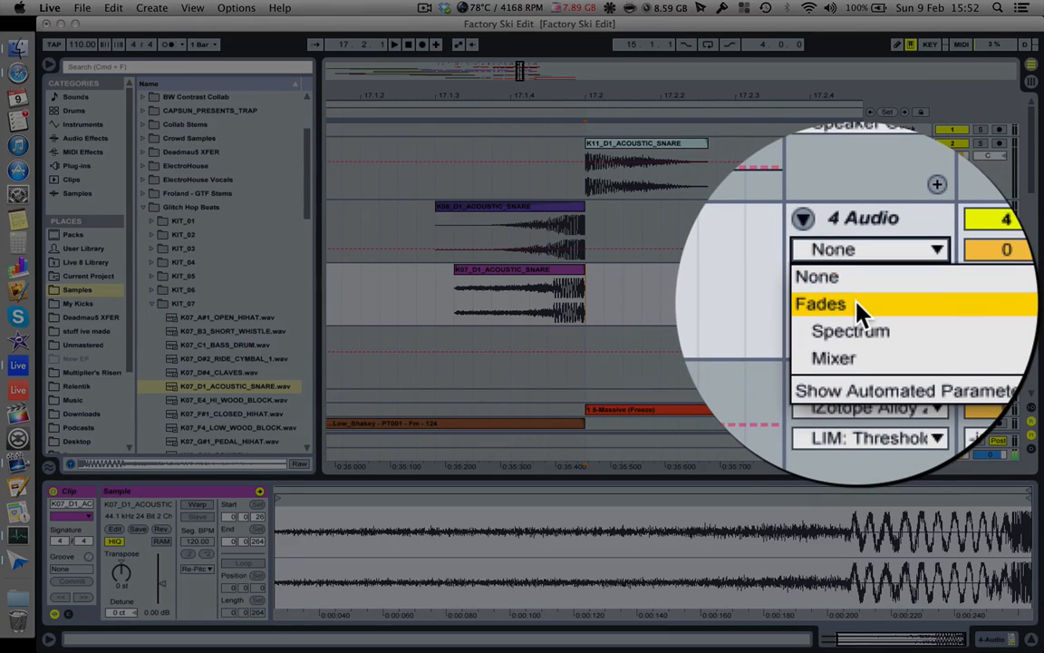
click(859, 310)
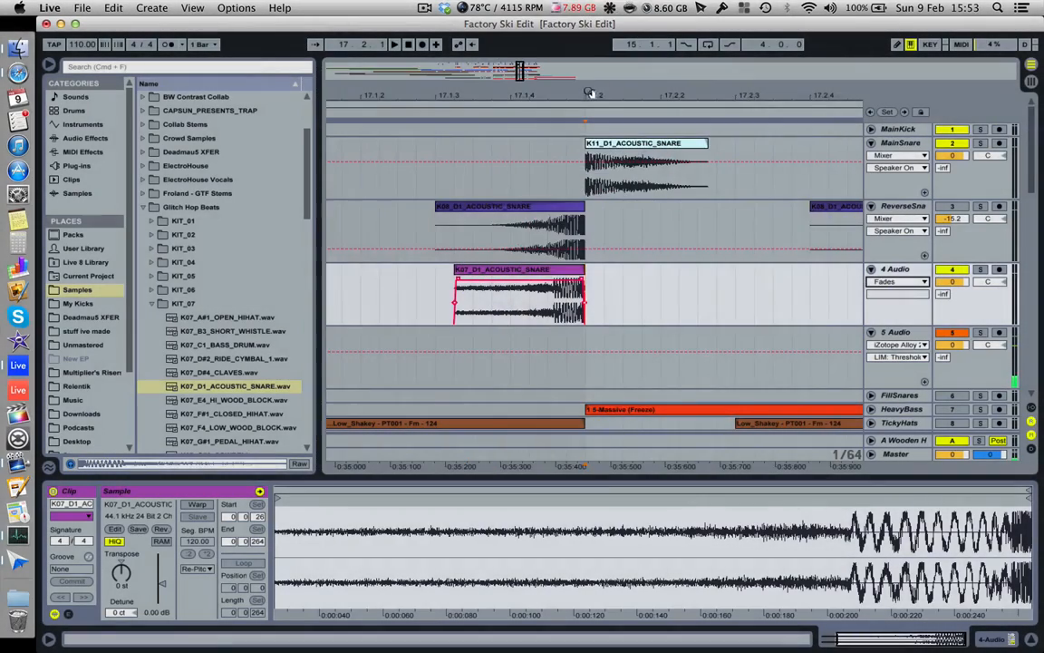
Step: Lengthen the reversed K07 snare's fade-in so it ends about two-thirds of the way through the clip
drag(588, 94, 589, 187)
drag(527, 282, 562, 282)
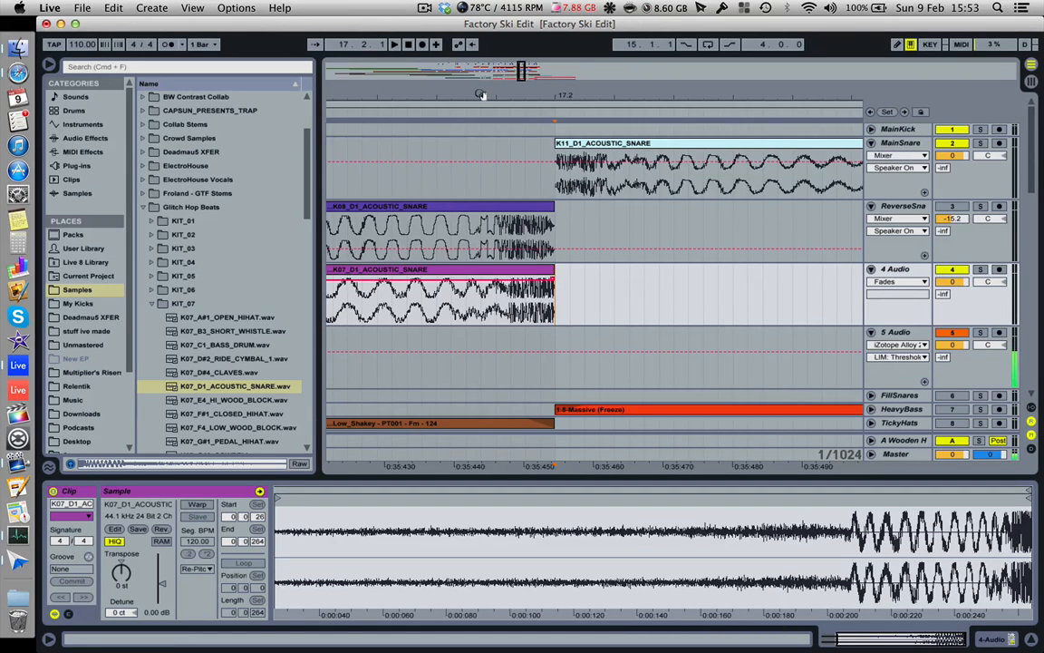
drag(480, 95, 614, 86)
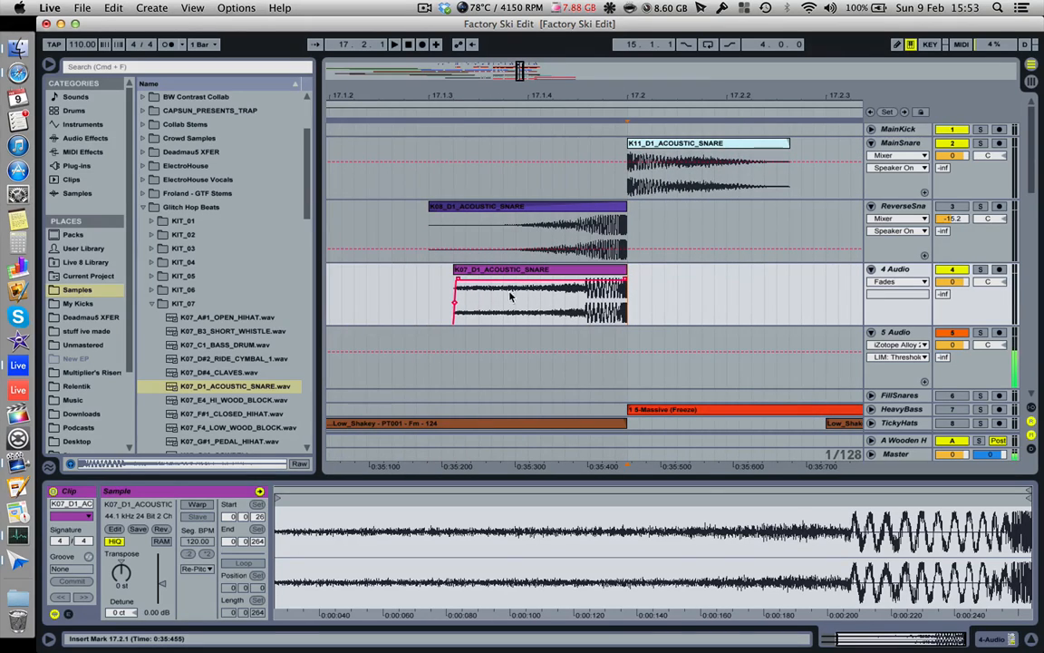
mouse_move(458, 276)
mouse_down()
mouse_move(583, 274)
mouse_move(459, 288)
mouse_up()
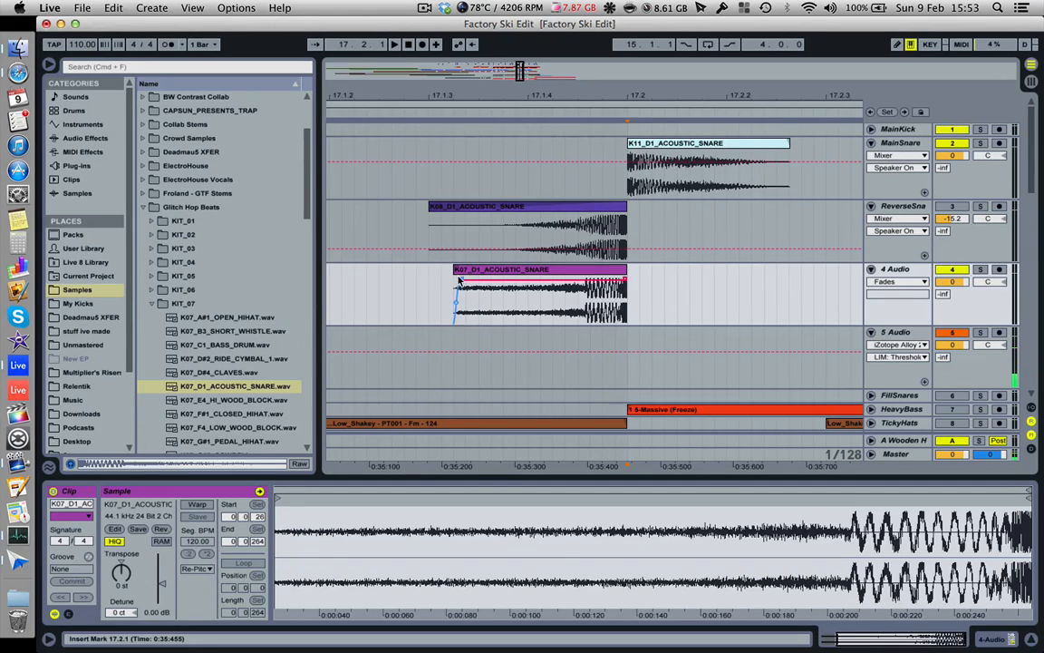
drag(461, 286, 574, 274)
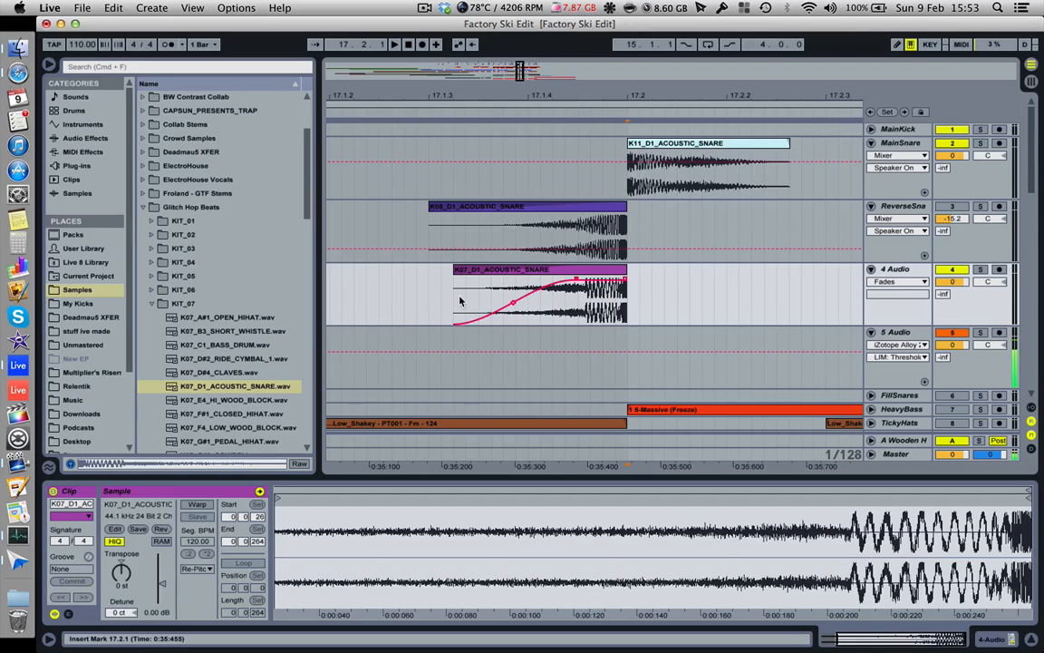
mouse_move(576, 281)
mouse_down()
mouse_move(451, 282)
mouse_move(579, 281)
mouse_move(458, 284)
mouse_move(564, 284)
mouse_up()
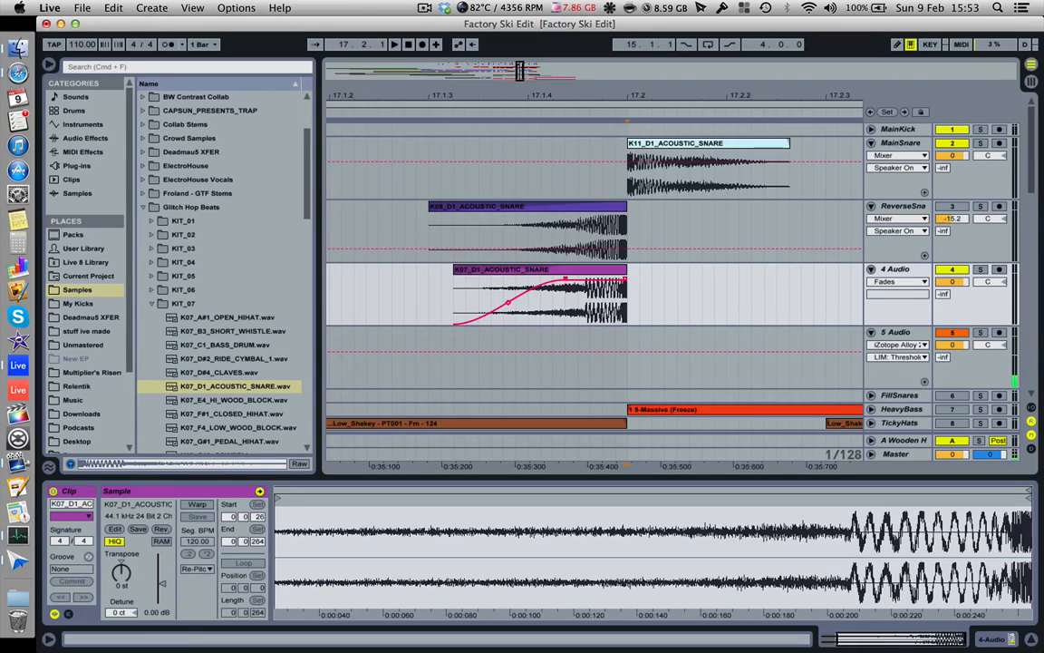
click(424, 8)
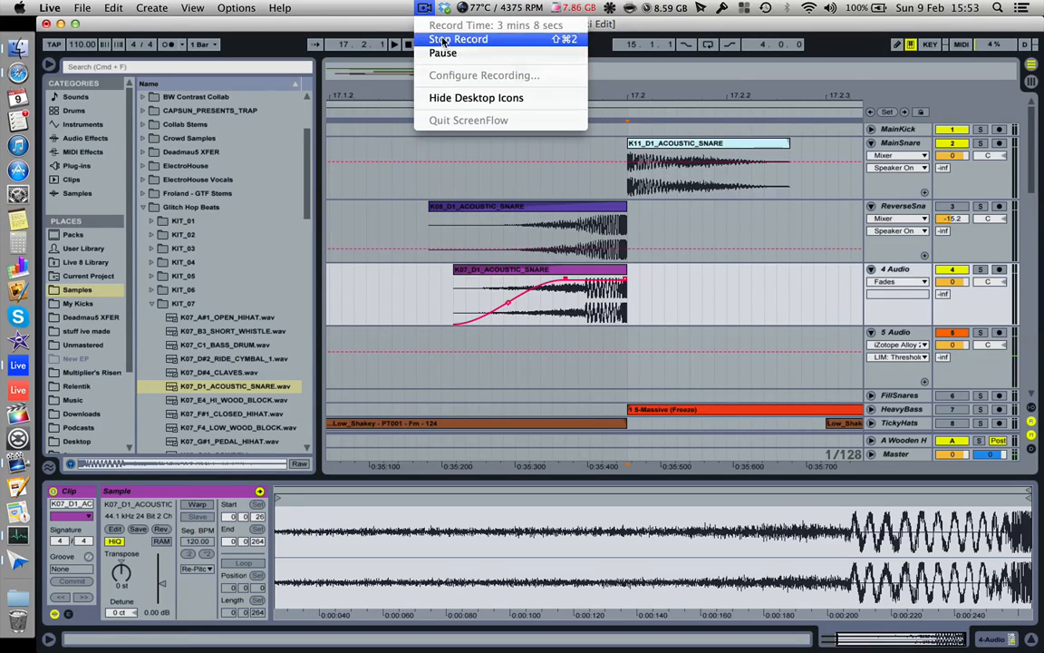